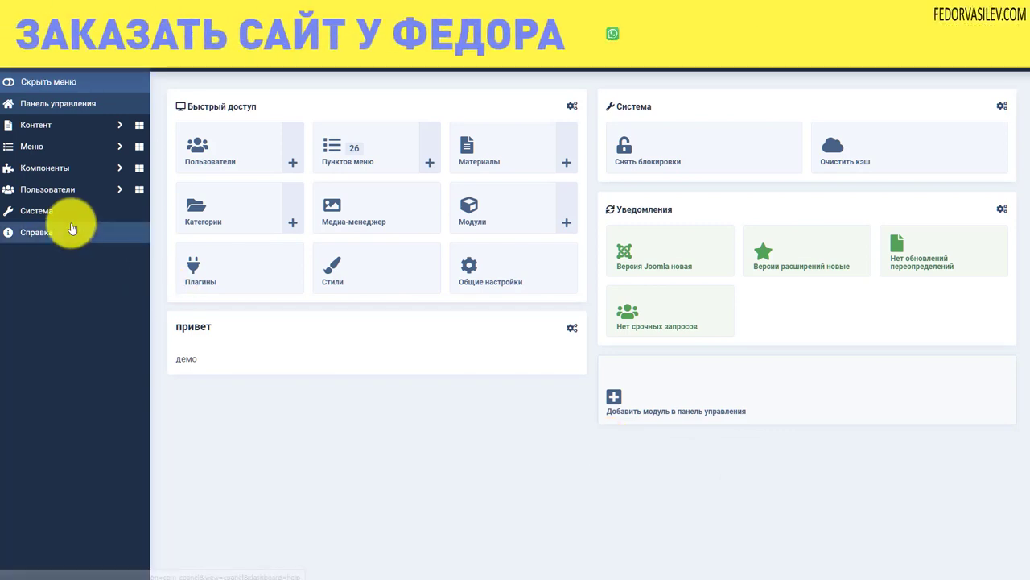
- Open the list of registered users and look over the site's public home page
{"action": "left_click", "coordinate": [45, 190]}
{"action": "left_click", "coordinate": [36, 214]}
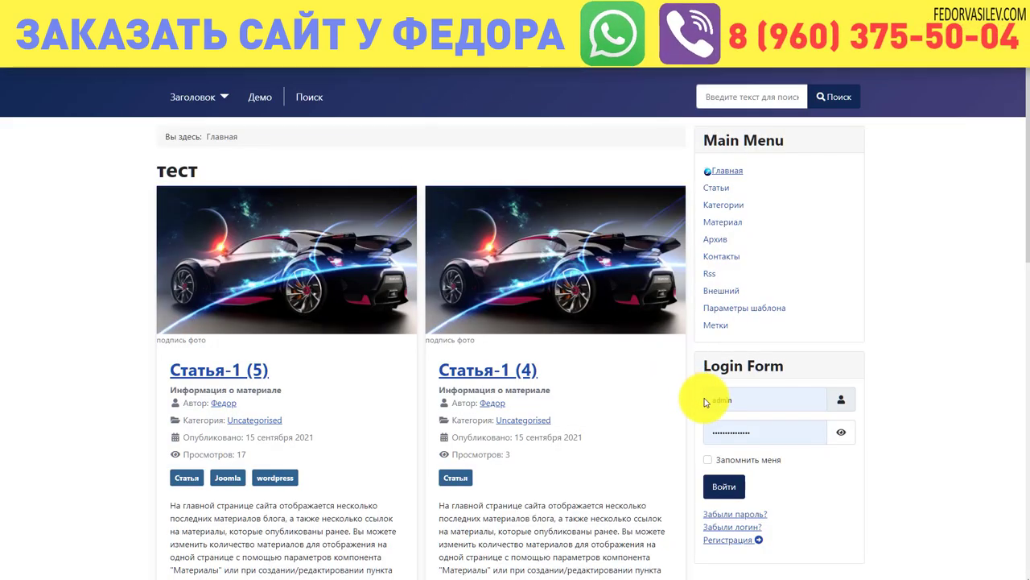
{"action": "scroll", "coordinate": [706, 394], "scroll_direction": "down", "scroll_amount": 2}
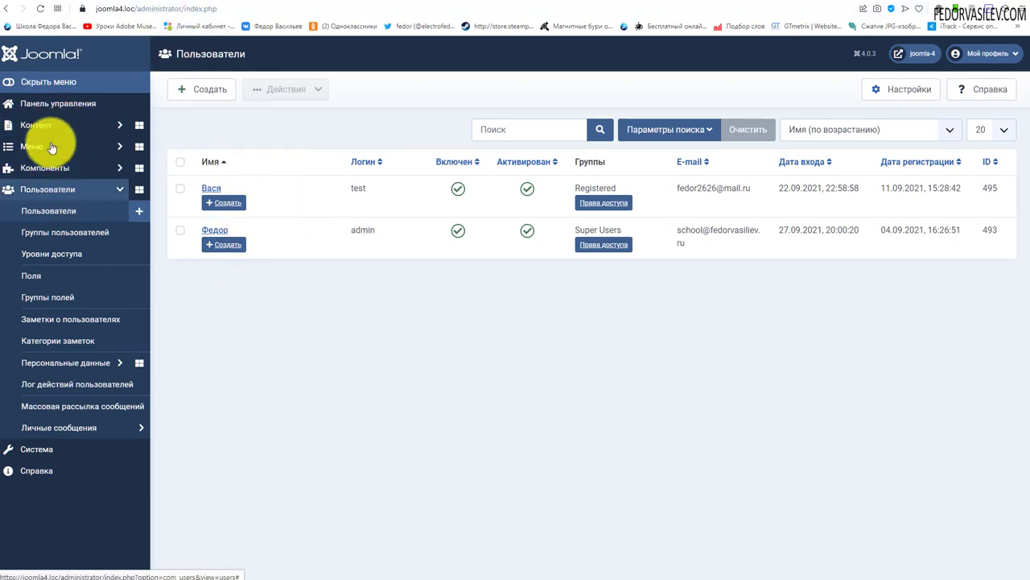
- Start creating a new site module of the type Новые пользователи
{"action": "left_click", "coordinate": [43, 109]}
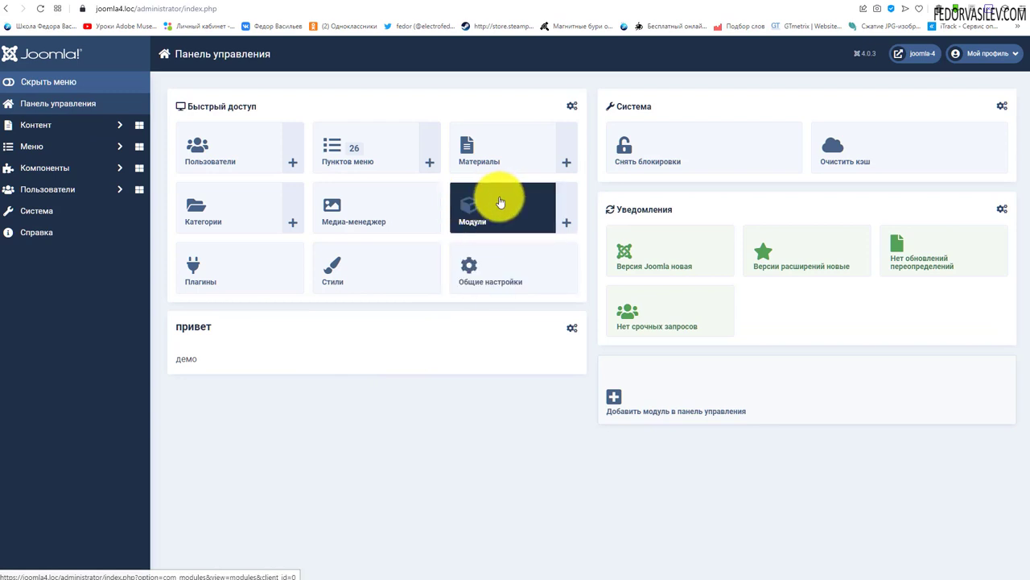
{"action": "left_click", "coordinate": [39, 127]}
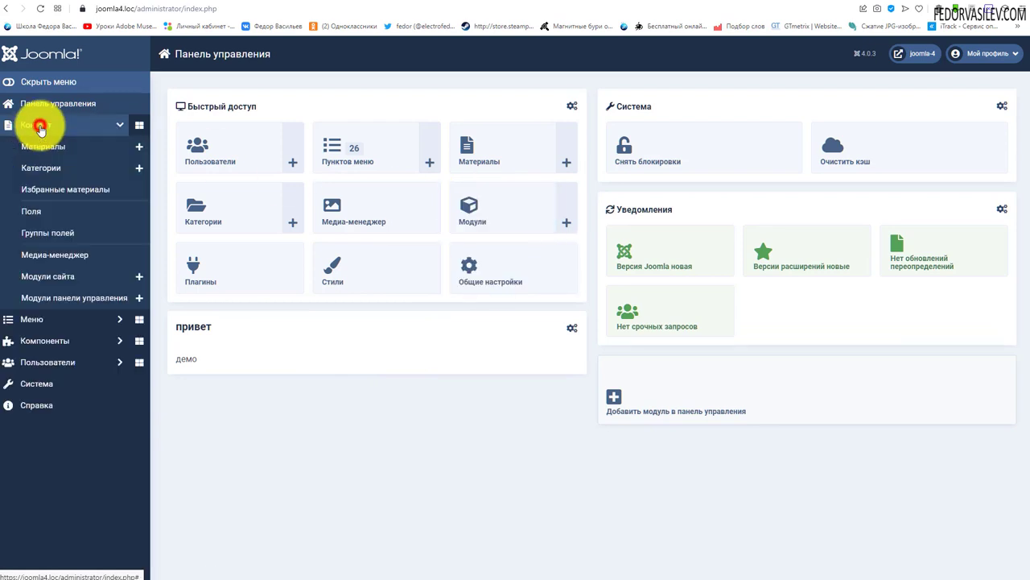
{"action": "left_click", "coordinate": [33, 275]}
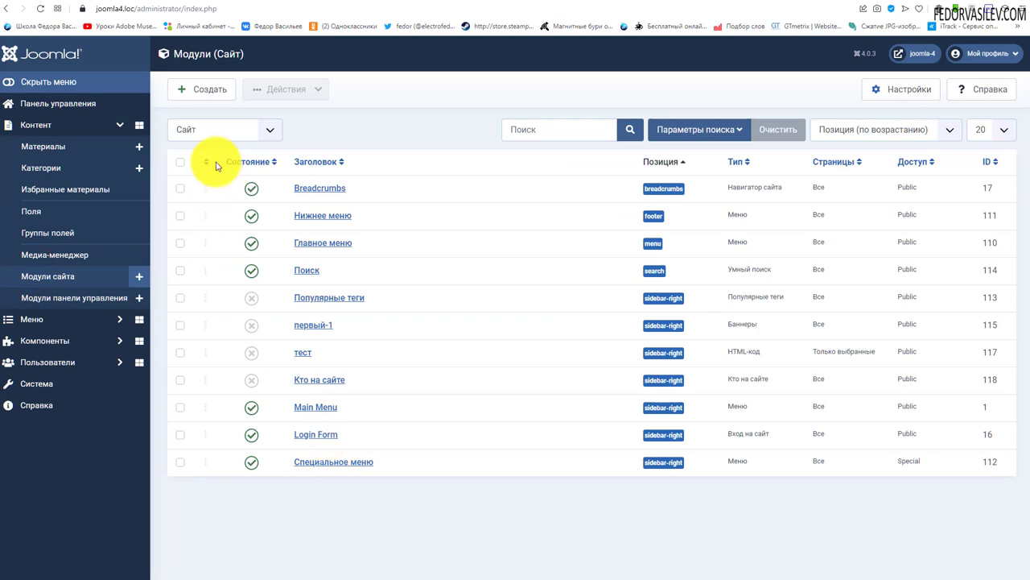
{"action": "left_click", "coordinate": [203, 90]}
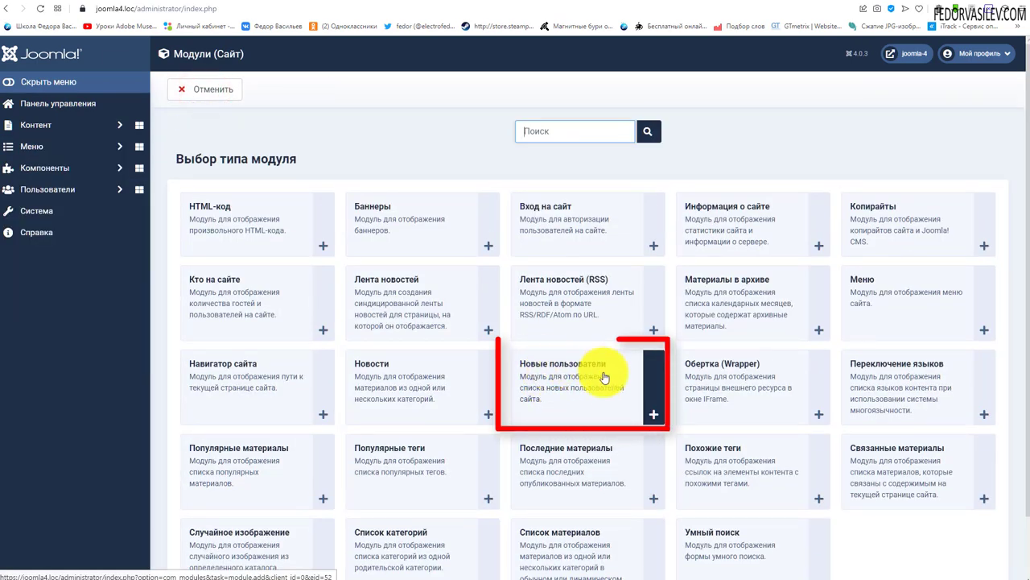
{"action": "left_click", "coordinate": [578, 382]}
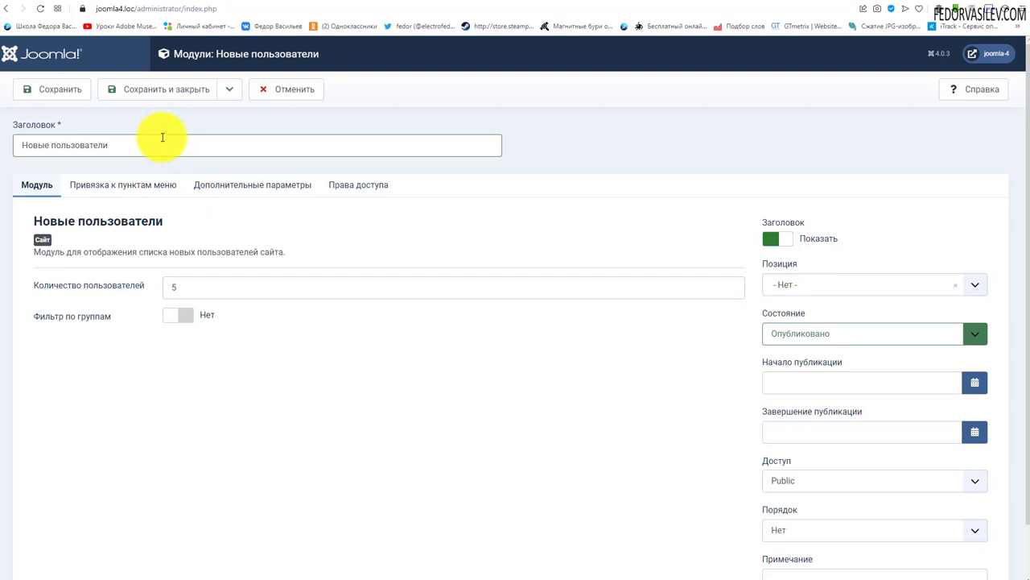
- Keep the module's title shown and assign the module to the Sidebar-right position
{"action": "left_click_drag", "start_coordinate": [157, 143], "coordinate": [13, 152]}
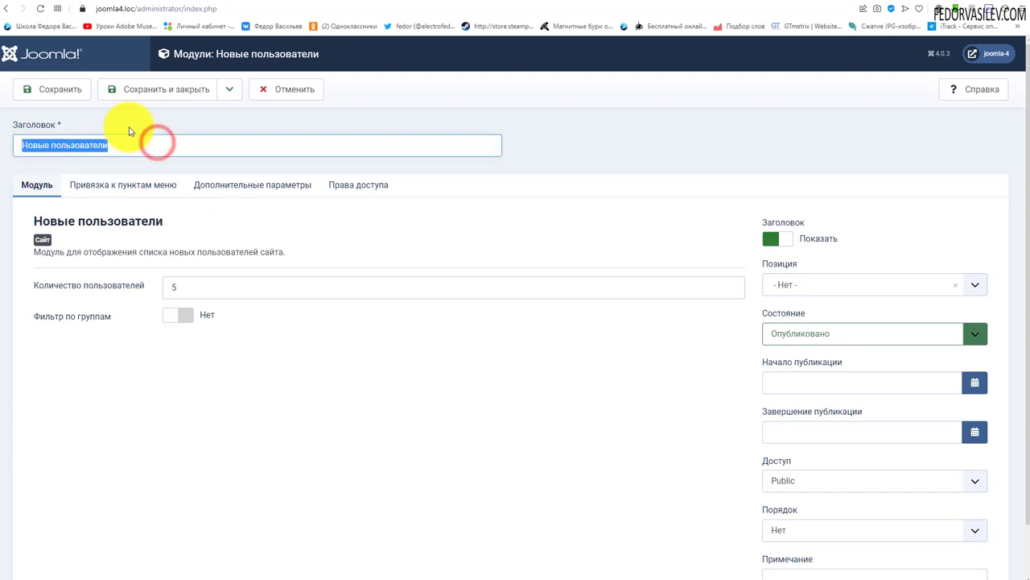
{"action": "left_click", "coordinate": [766, 240]}
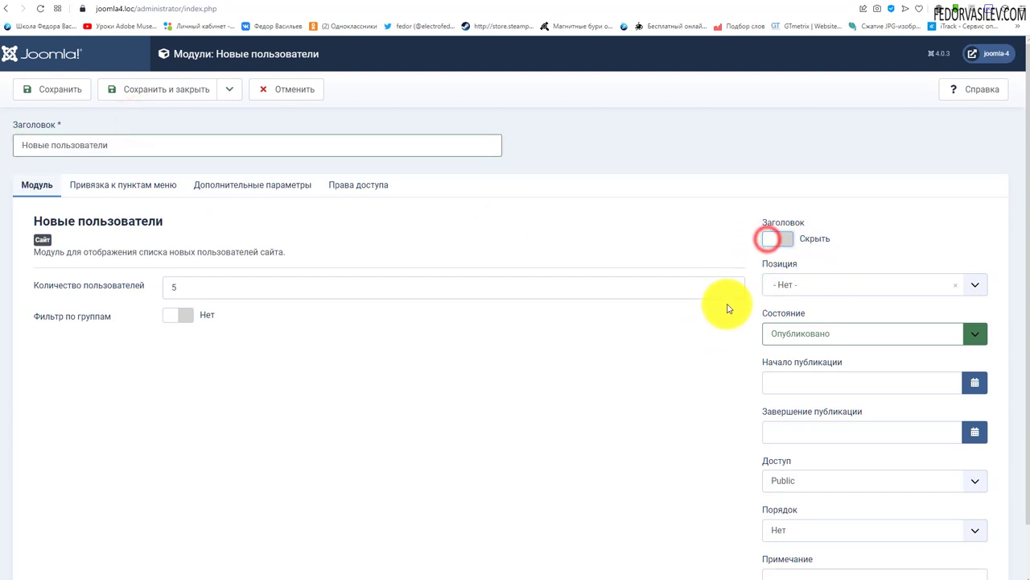
{"action": "left_click", "coordinate": [782, 240]}
{"action": "left_click", "coordinate": [798, 282]}
{"action": "scroll", "coordinate": [858, 386], "scroll_direction": "down", "scroll_amount": 3}
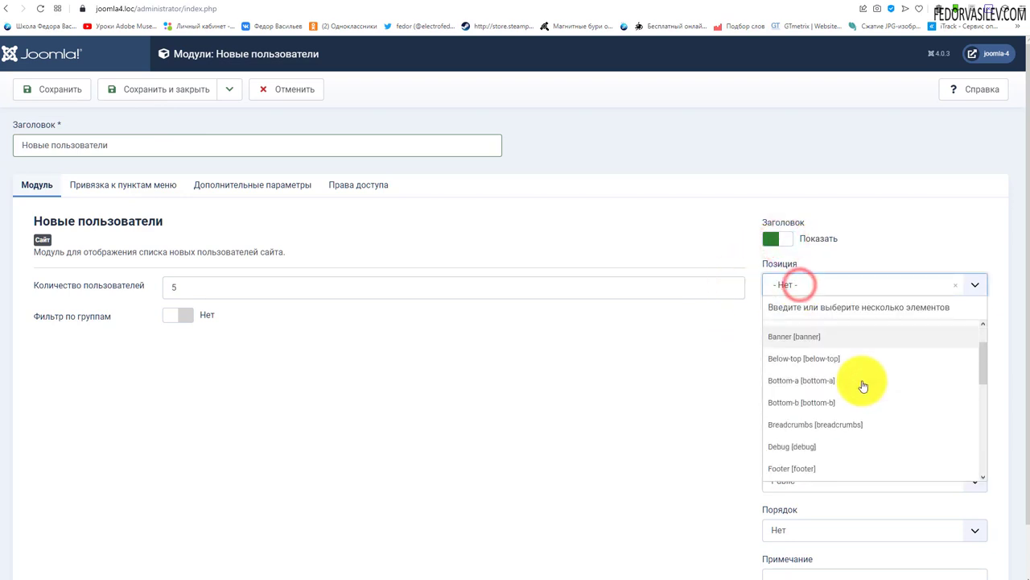
{"action": "scroll", "coordinate": [865, 383], "scroll_direction": "down", "scroll_amount": 2}
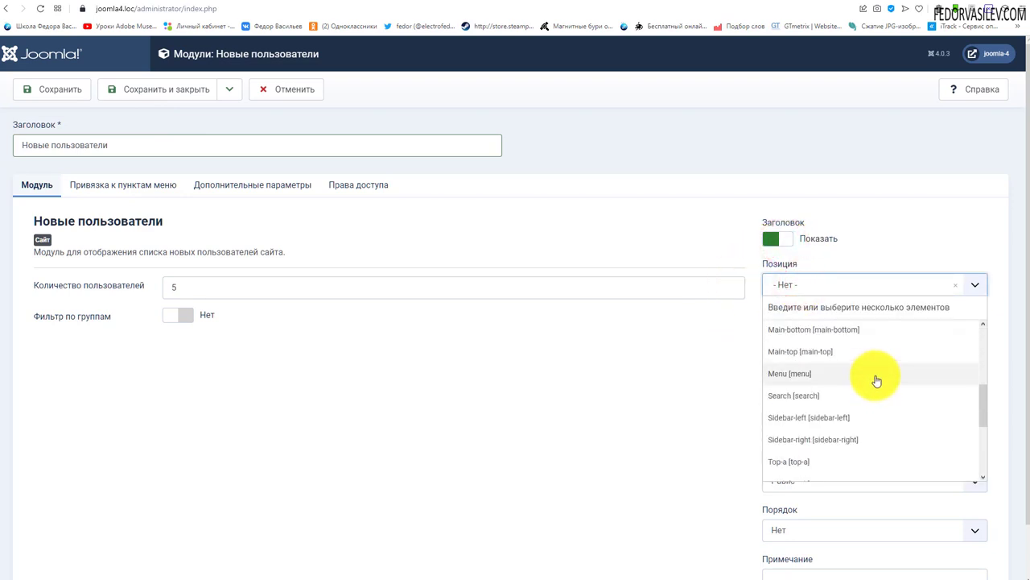
{"action": "left_click", "coordinate": [837, 442]}
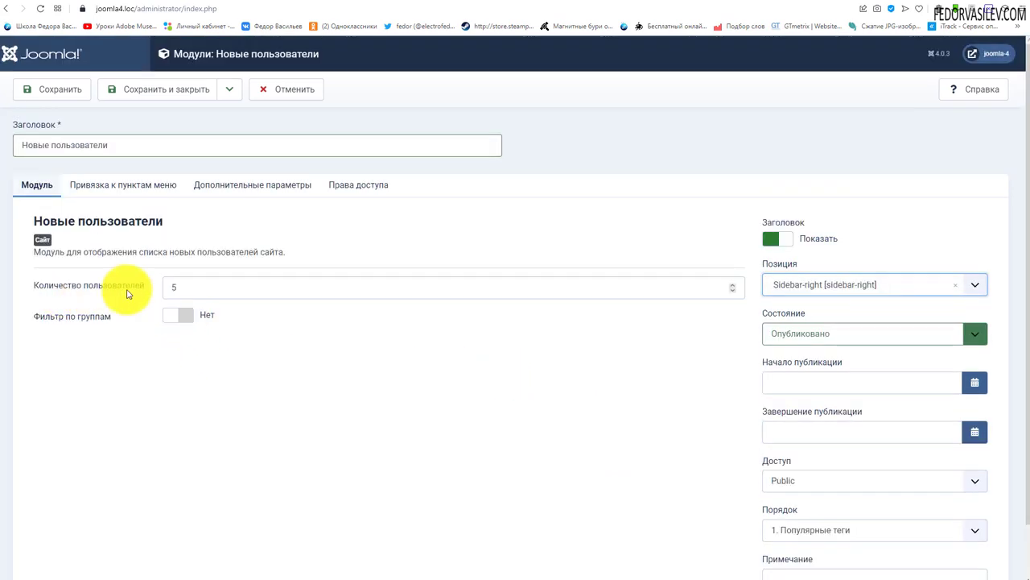
- Review the module's user count and page assignment, keep both settings, and save the module
{"action": "left_click", "coordinate": [211, 282]}
{"action": "left_click_drag", "start_coordinate": [182, 286], "coordinate": [260, 285]}
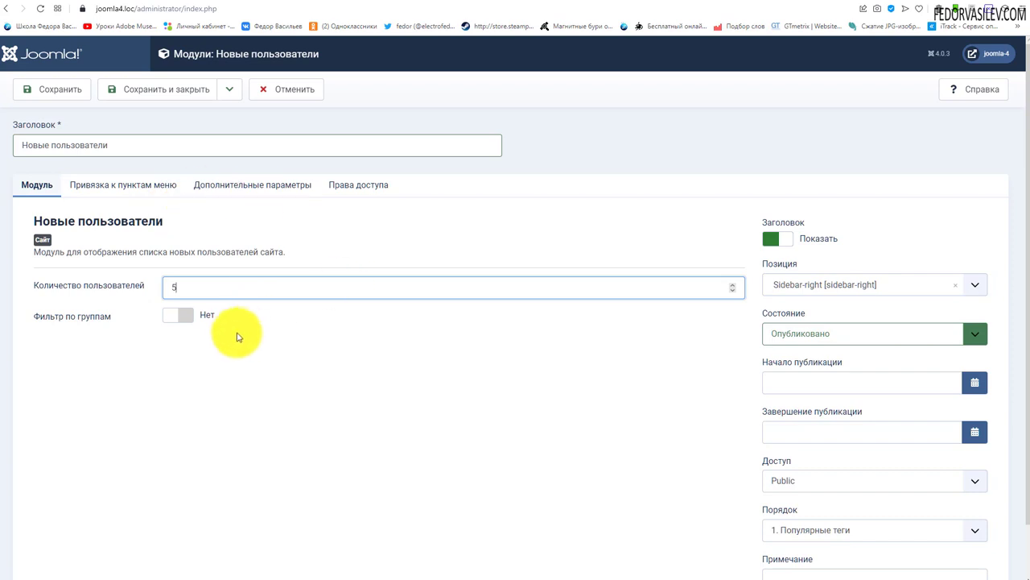
{"action": "left_click", "coordinate": [102, 188]}
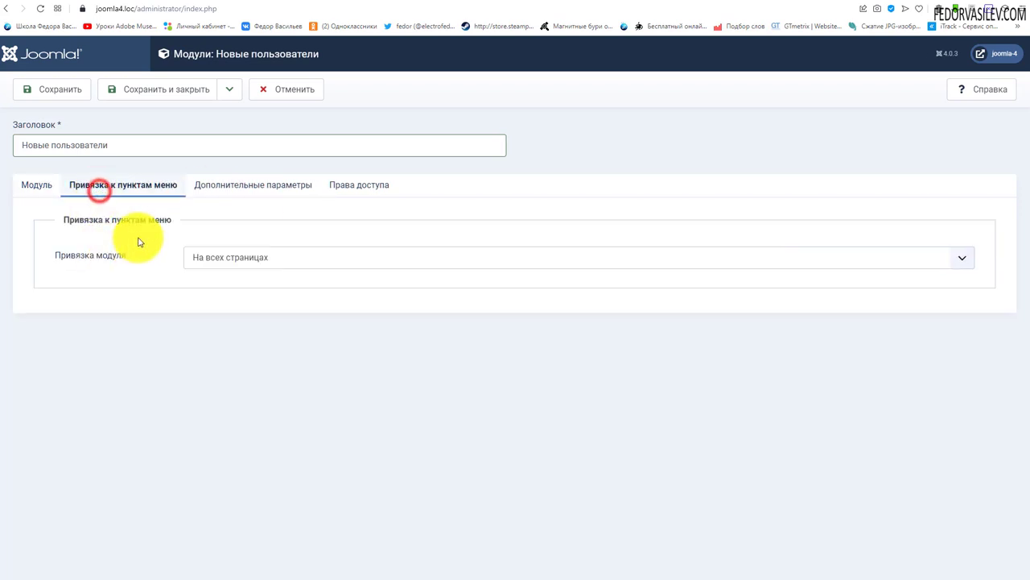
{"action": "left_click", "coordinate": [231, 256]}
{"action": "left_click", "coordinate": [95, 273]}
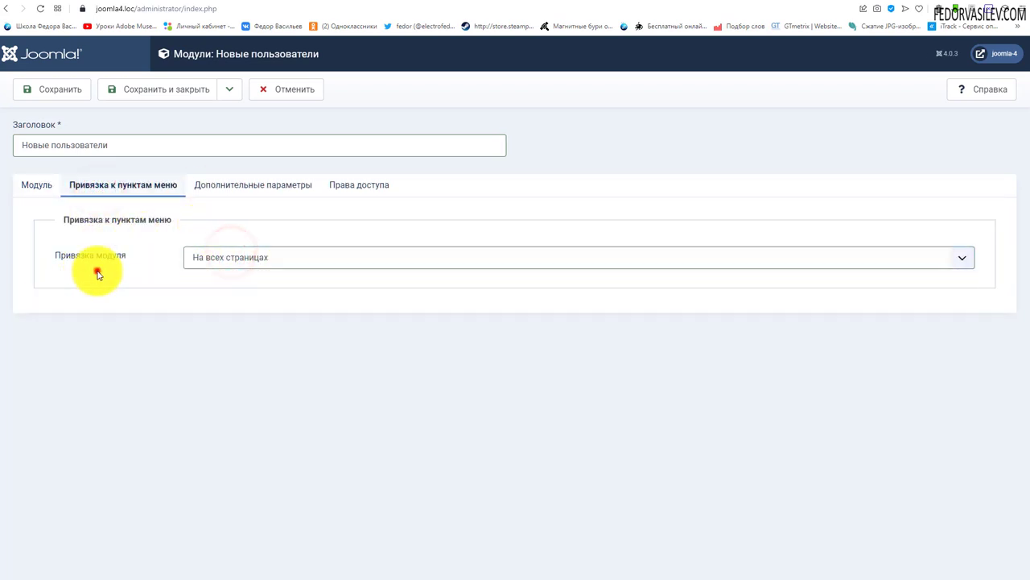
{"action": "left_click", "coordinate": [43, 184]}
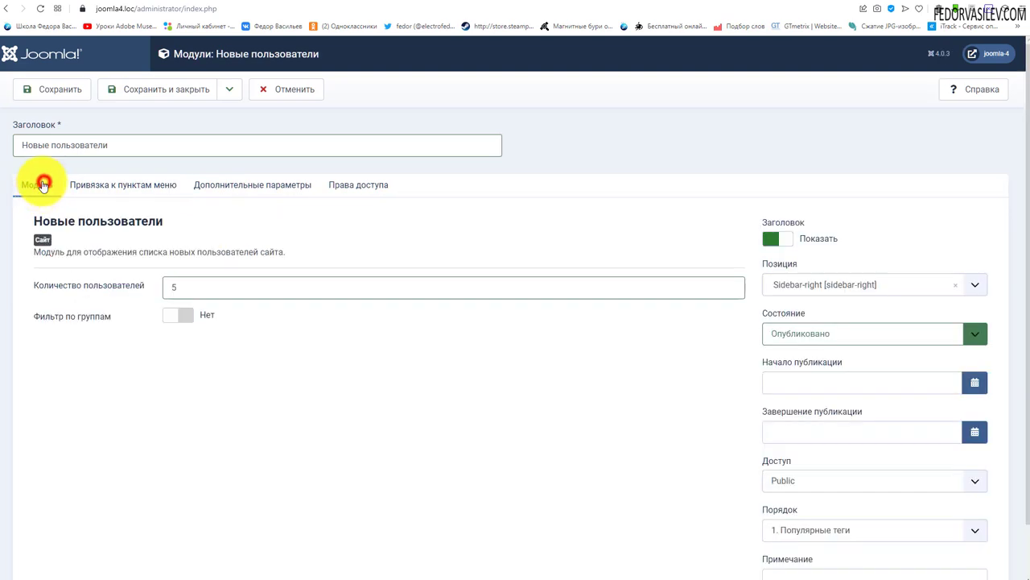
{"action": "left_click", "coordinate": [56, 87]}
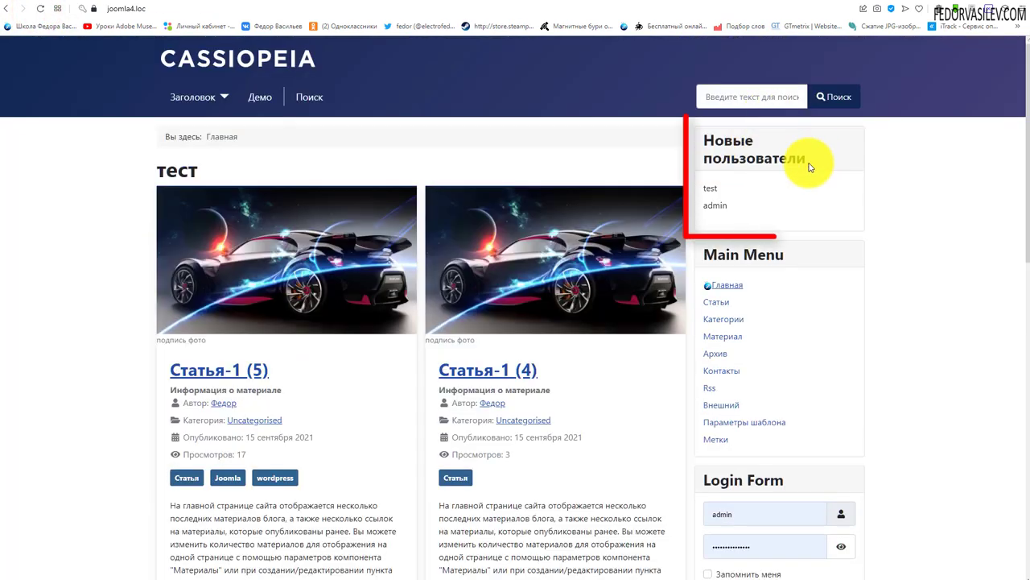
- Examine the new users block in the sidebar of the site's home page
{"action": "left_click", "coordinate": [735, 150]}
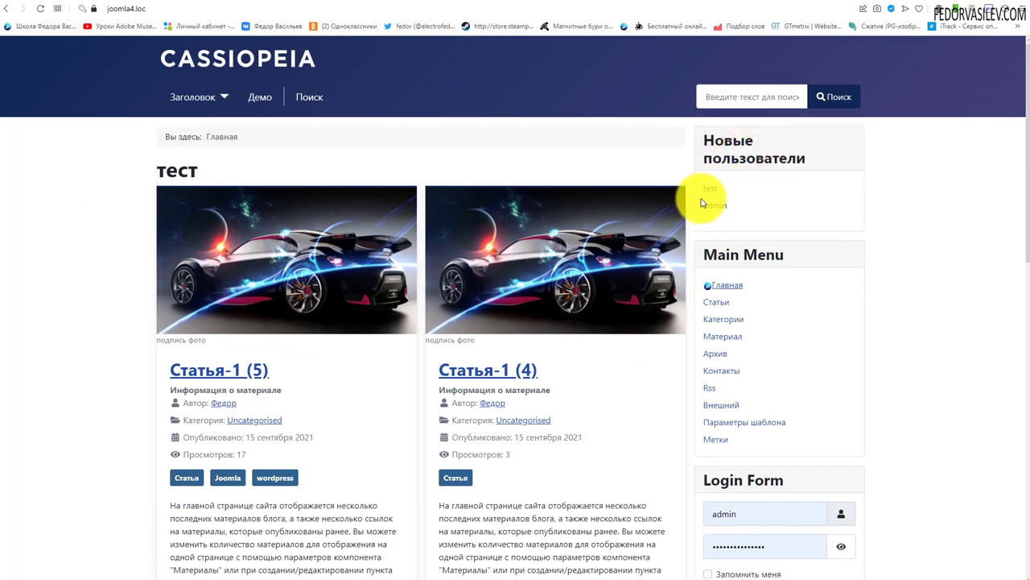
{"action": "scroll", "coordinate": [710, 190], "scroll_direction": "down", "scroll_amount": 2}
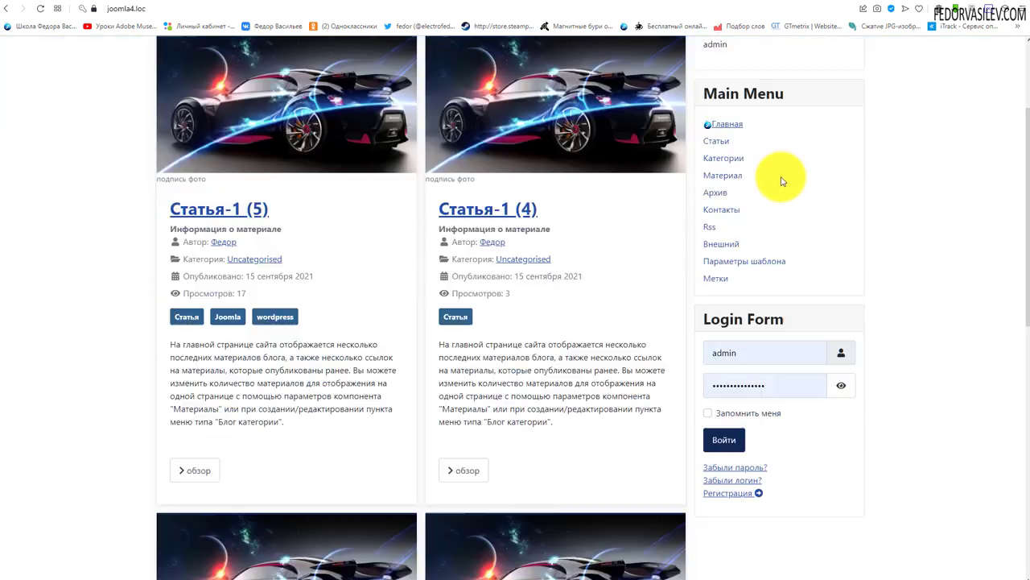
{"action": "scroll", "coordinate": [781, 179], "scroll_direction": "up", "scroll_amount": 2}
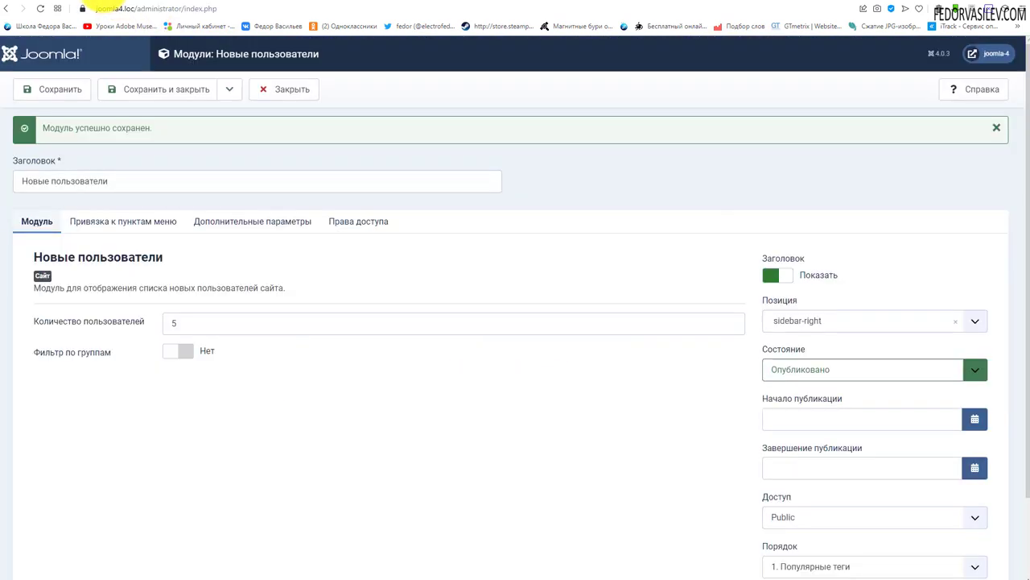
- Enable the module's group filter, save the module, and check the reloaded home page
{"action": "left_click", "coordinate": [180, 354]}
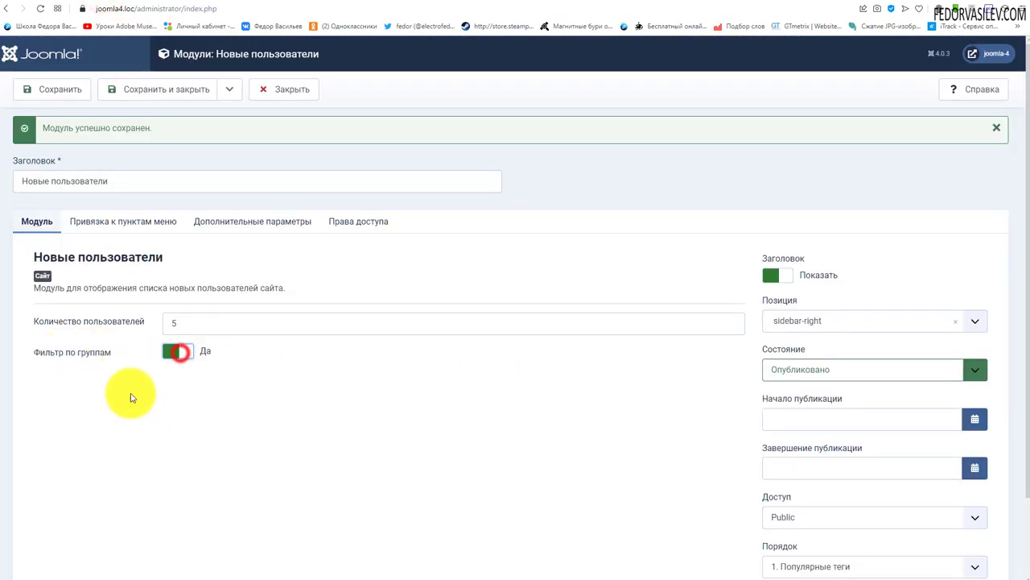
{"action": "left_click", "coordinate": [57, 89]}
{"action": "left_click", "coordinate": [174, 3]}
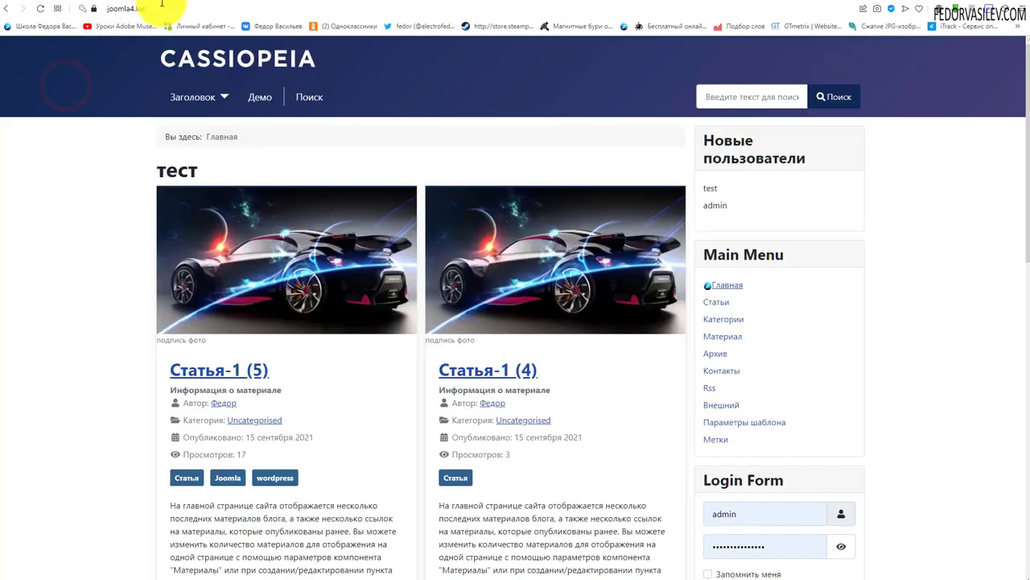
{"action": "left_click", "coordinate": [40, 9]}
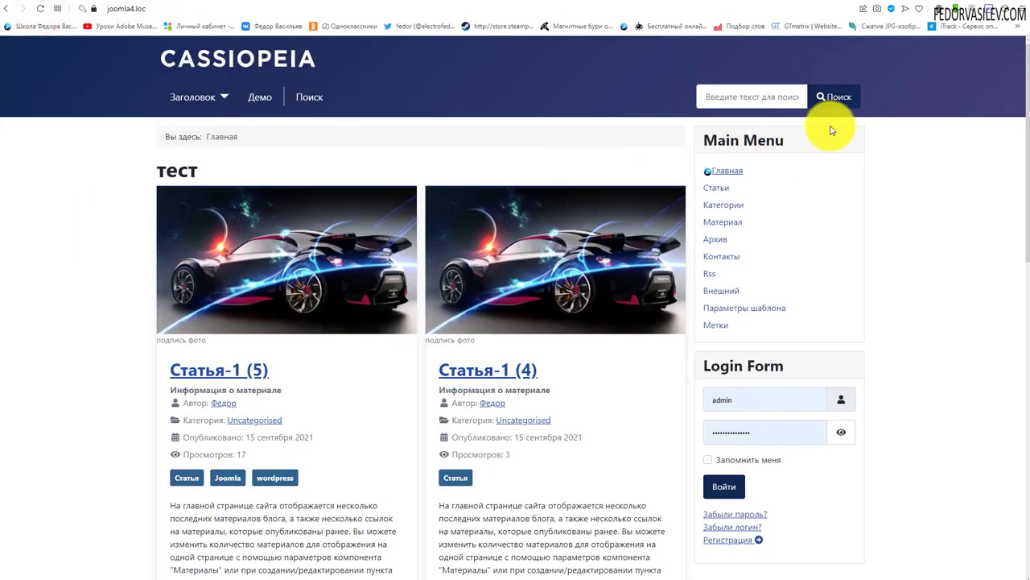
{"action": "scroll", "coordinate": [839, 130], "scroll_direction": "down", "scroll_amount": 2}
{"action": "scroll", "coordinate": [725, 363], "scroll_direction": "up", "scroll_amount": 1}
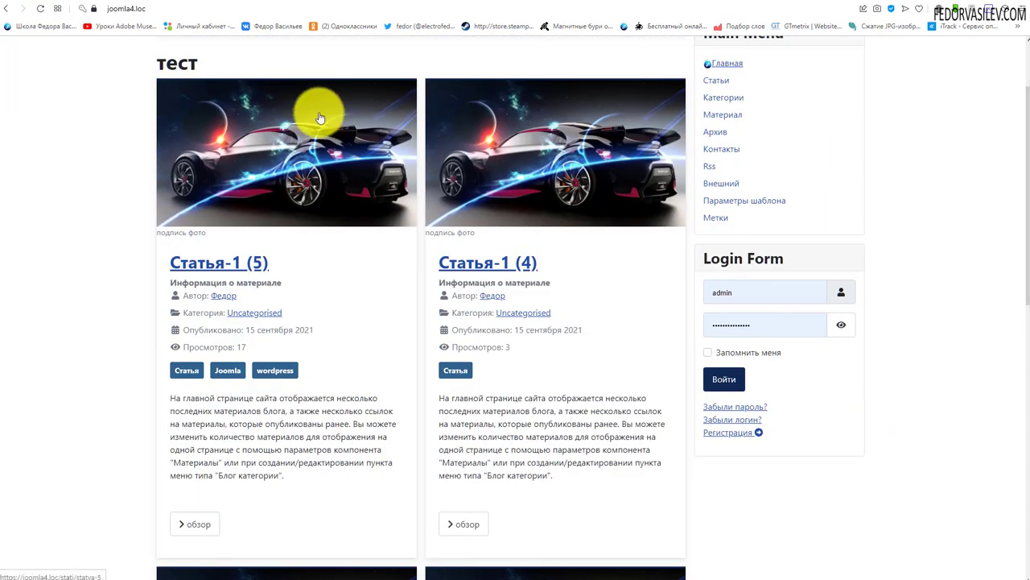
- Look through the access levels available for the module without changing the selection
{"action": "left_click", "coordinate": [90, 2]}
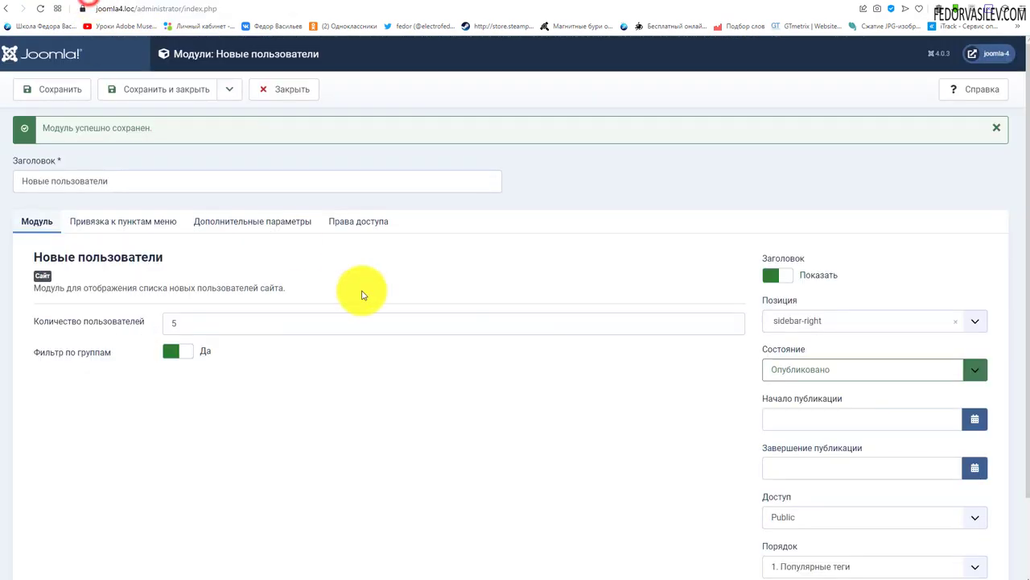
{"action": "scroll", "coordinate": [360, 279], "scroll_direction": "down", "scroll_amount": 1}
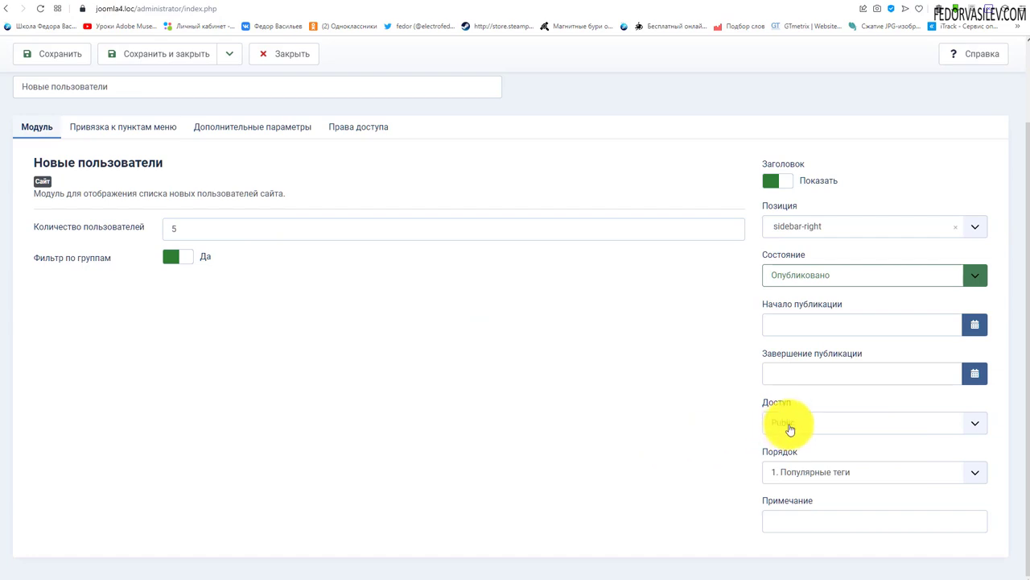
{"action": "left_click", "coordinate": [790, 423]}
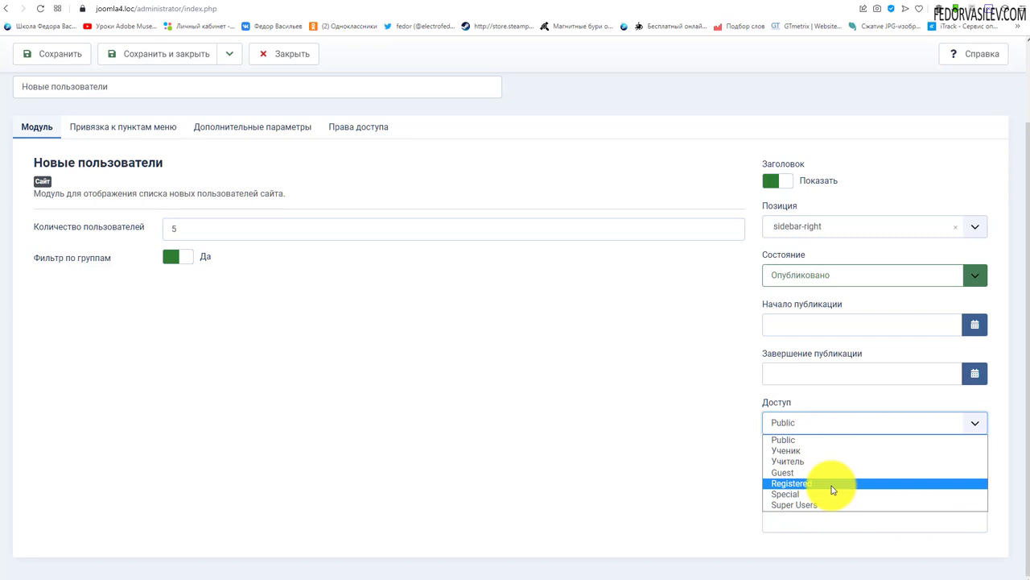
{"action": "left_click", "coordinate": [612, 400]}
- Log in to the public site with the prefilled credentials and check the sidebar for the new users block
{"action": "left_click", "coordinate": [172, 4]}
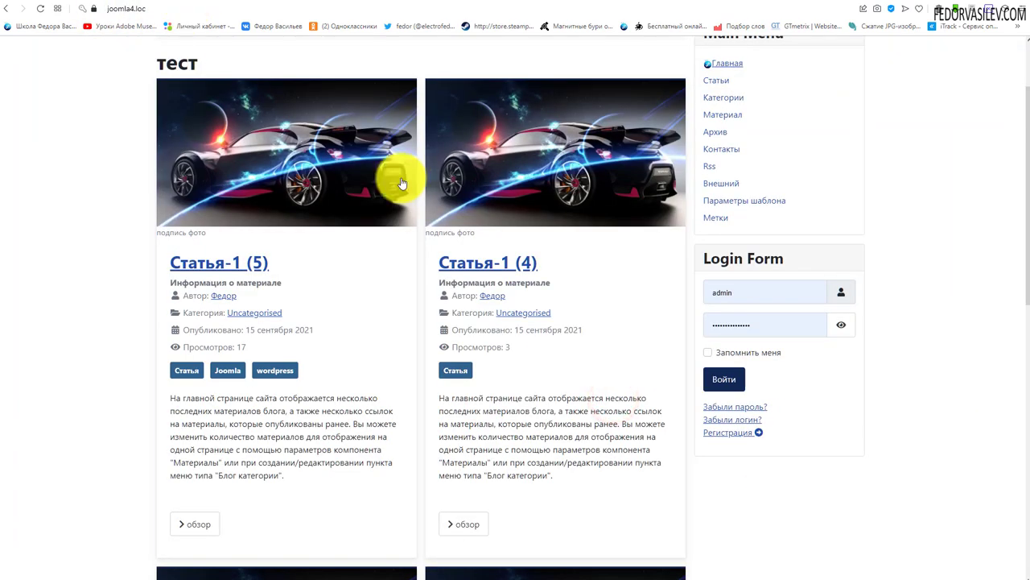
{"action": "scroll", "coordinate": [692, 306], "scroll_direction": "up", "scroll_amount": 2}
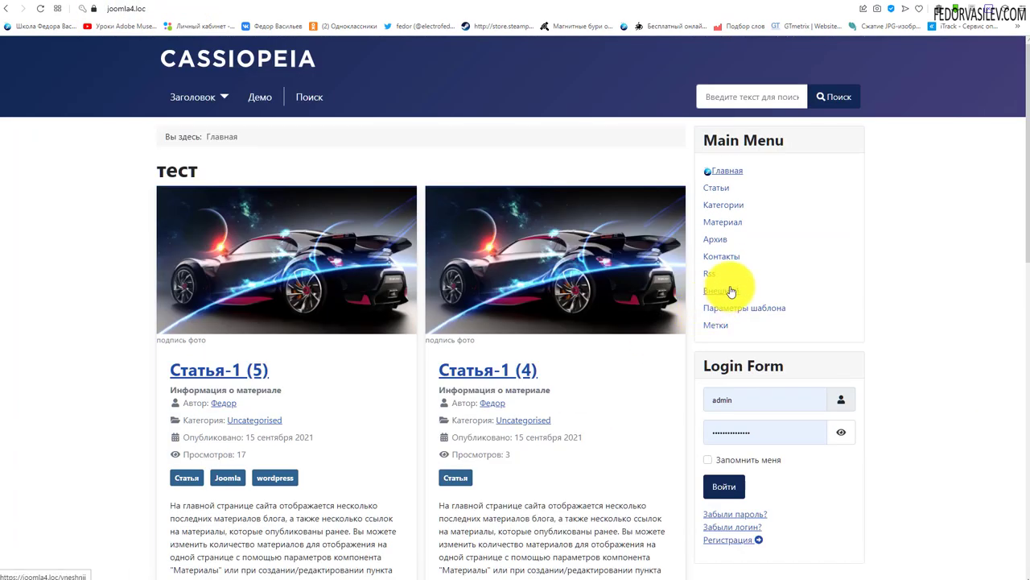
{"action": "left_click", "coordinate": [733, 487]}
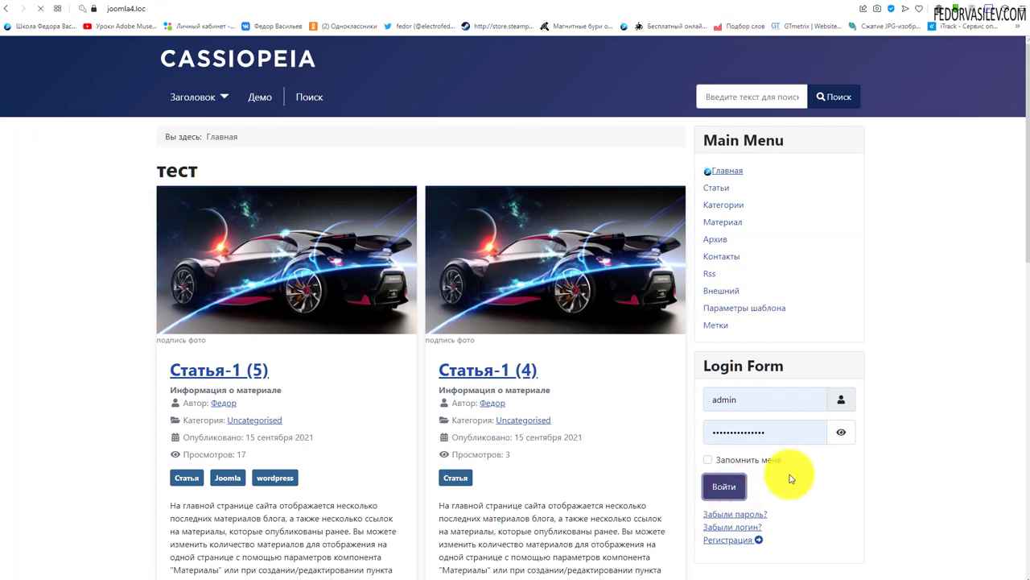
{"action": "left_click", "coordinate": [745, 213]}
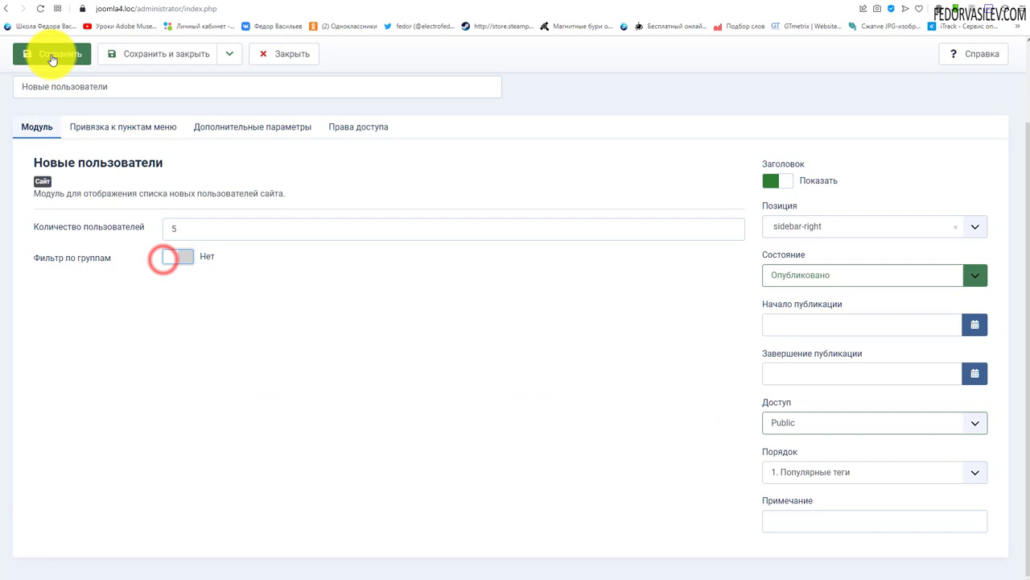
- Turn off the module's group filter and save the module
{"action": "left_click", "coordinate": [52, 58]}
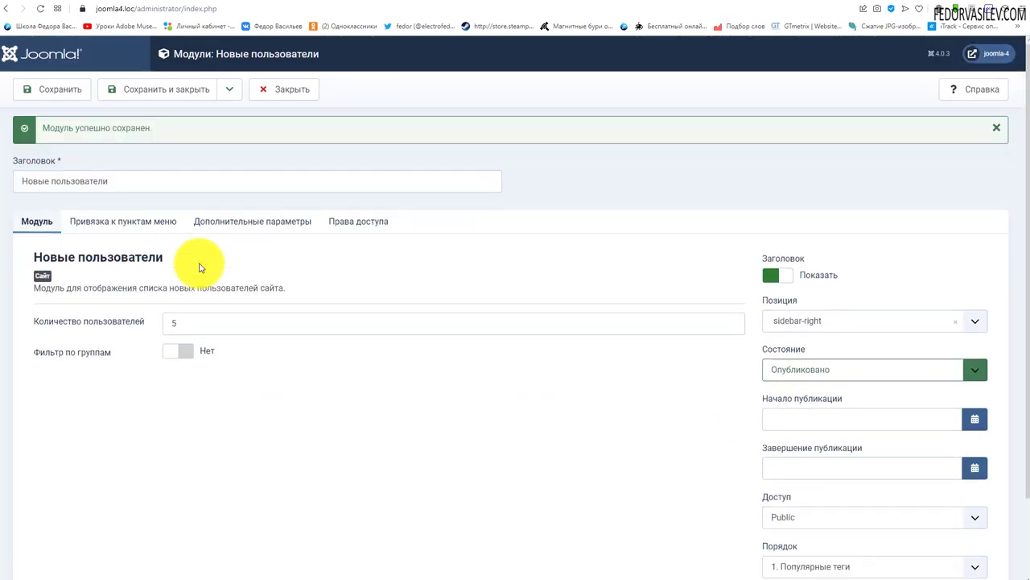
{"action": "left_click", "coordinate": [120, 208]}
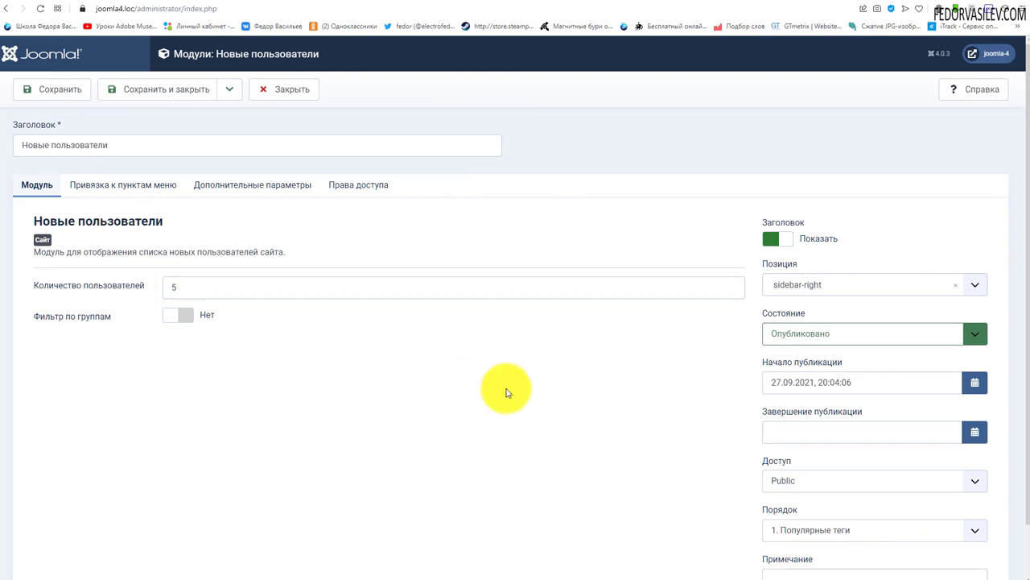
- Save the module with its state set to Не опубликовано and check the public home page's sidebar
{"action": "triple_click", "coordinate": [149, 145]}
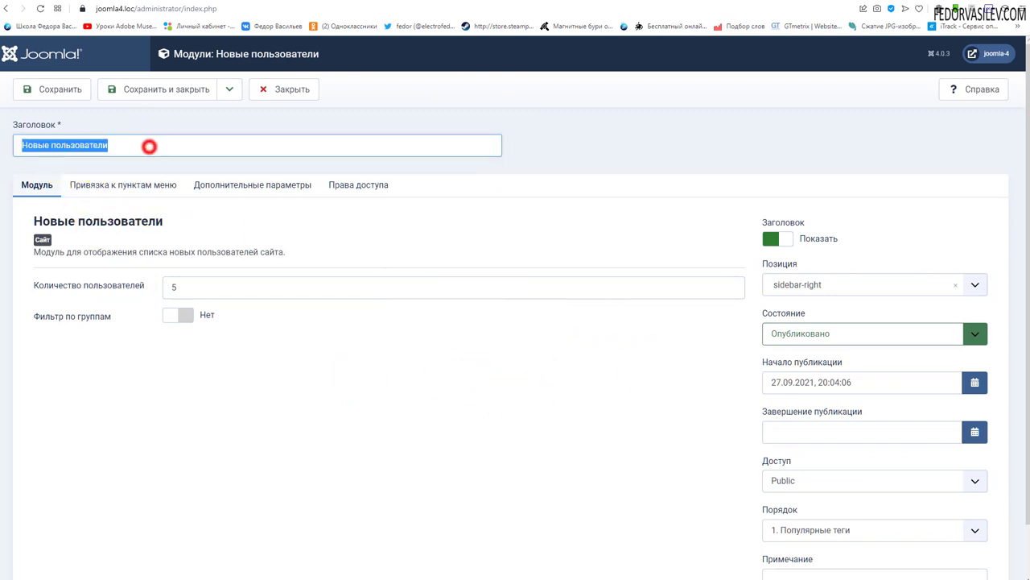
{"action": "left_click", "coordinate": [588, 156]}
{"action": "left_click", "coordinate": [807, 333]}
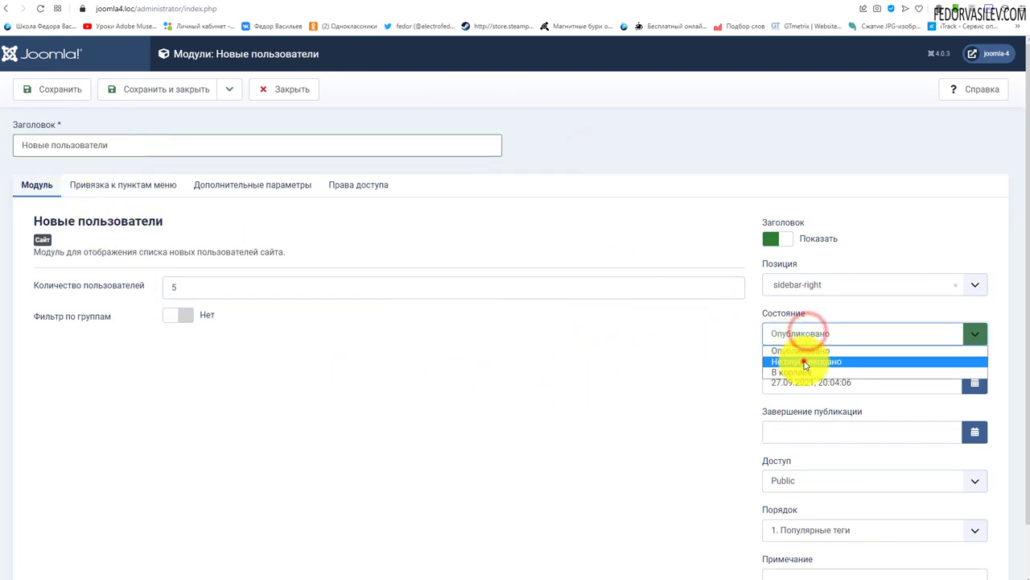
{"action": "left_click", "coordinate": [805, 362]}
{"action": "left_click", "coordinate": [81, 99]}
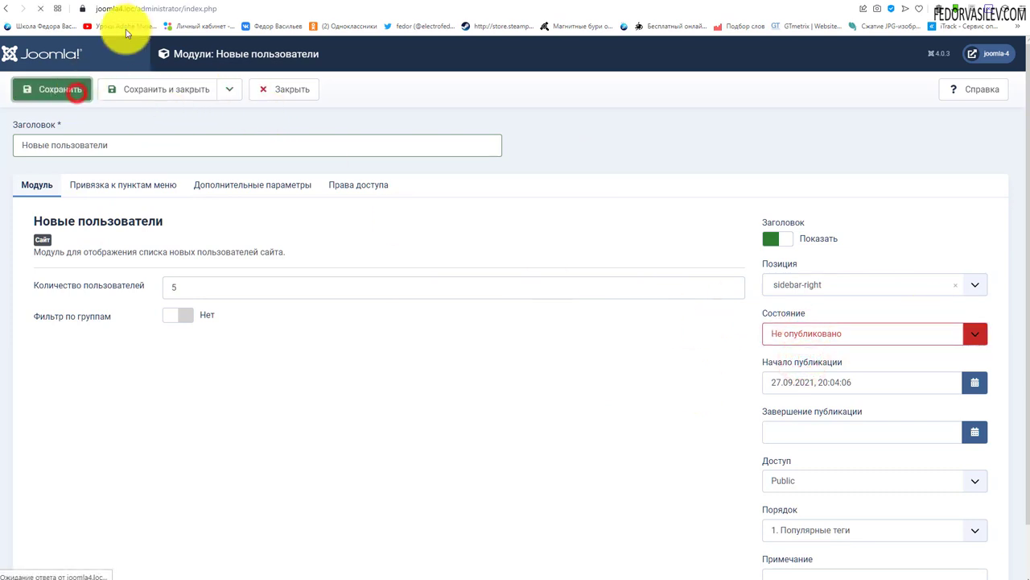
{"action": "key", "text": "ctrl+Tab"}
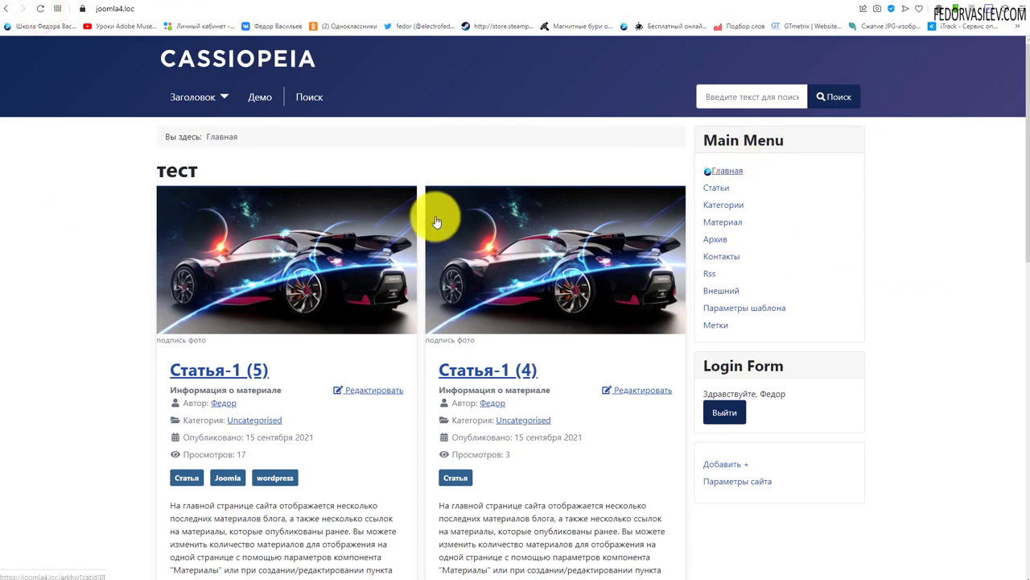
{"action": "key", "text": "ctrl+Tab"}
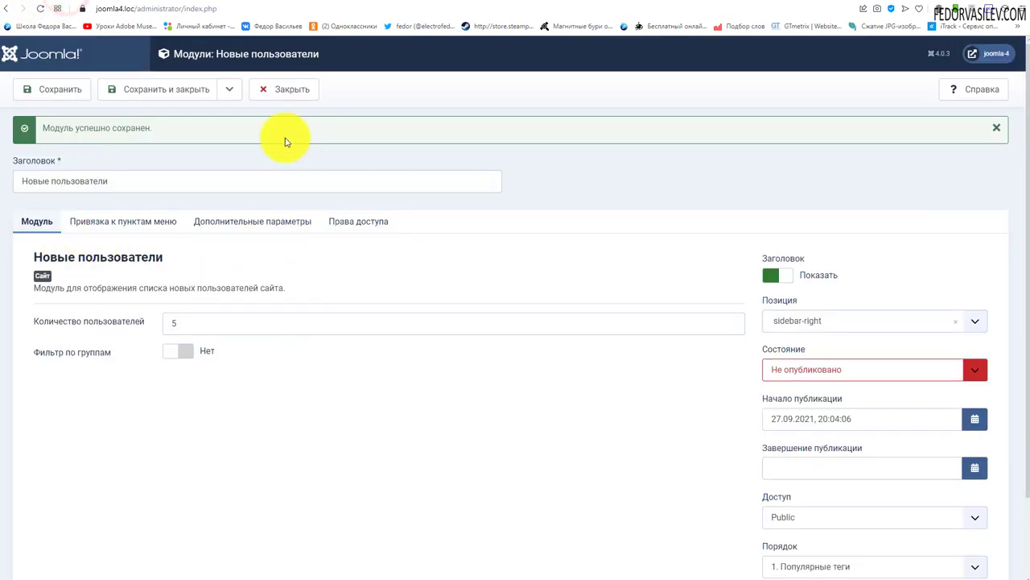
- Close the module and filter the site modules list by the state Не опубликовано
{"action": "left_click", "coordinate": [308, 95]}
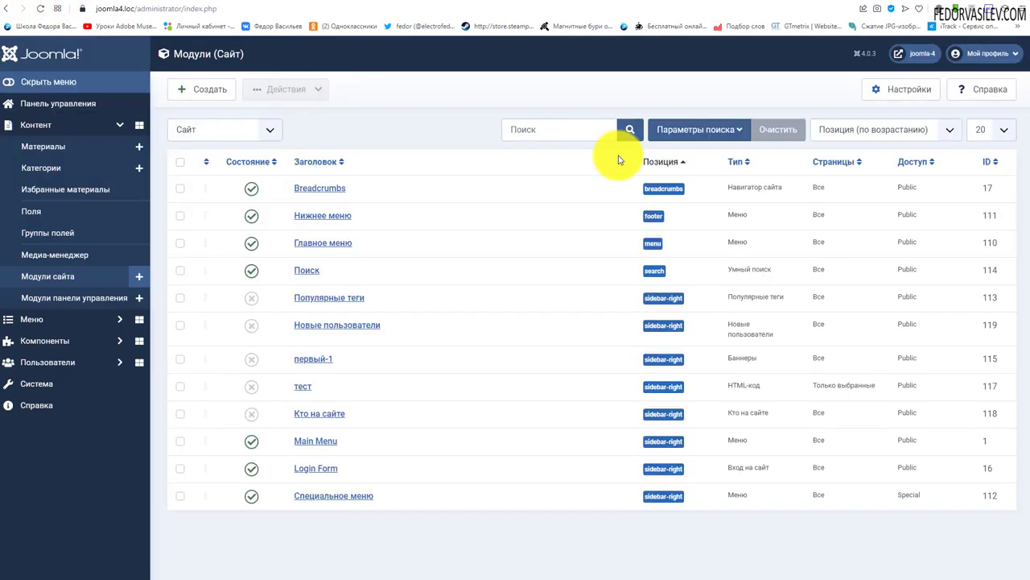
{"action": "left_click", "coordinate": [652, 128]}
{"action": "left_click", "coordinate": [250, 164]}
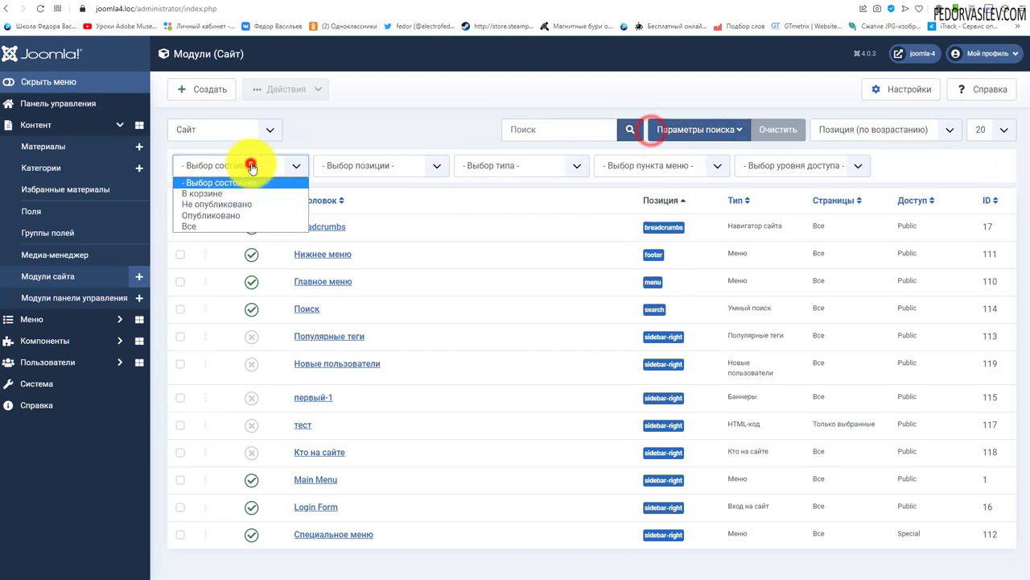
{"action": "left_click", "coordinate": [233, 206]}
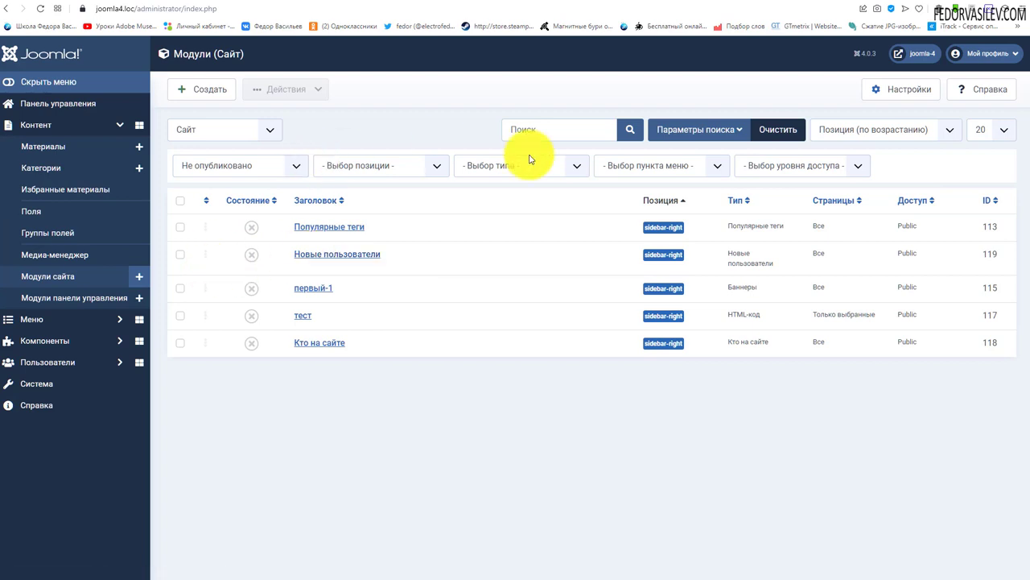
- Move the Новые пользователи module to the trash
{"action": "left_click", "coordinate": [182, 256]}
{"action": "left_click", "coordinate": [301, 90]}
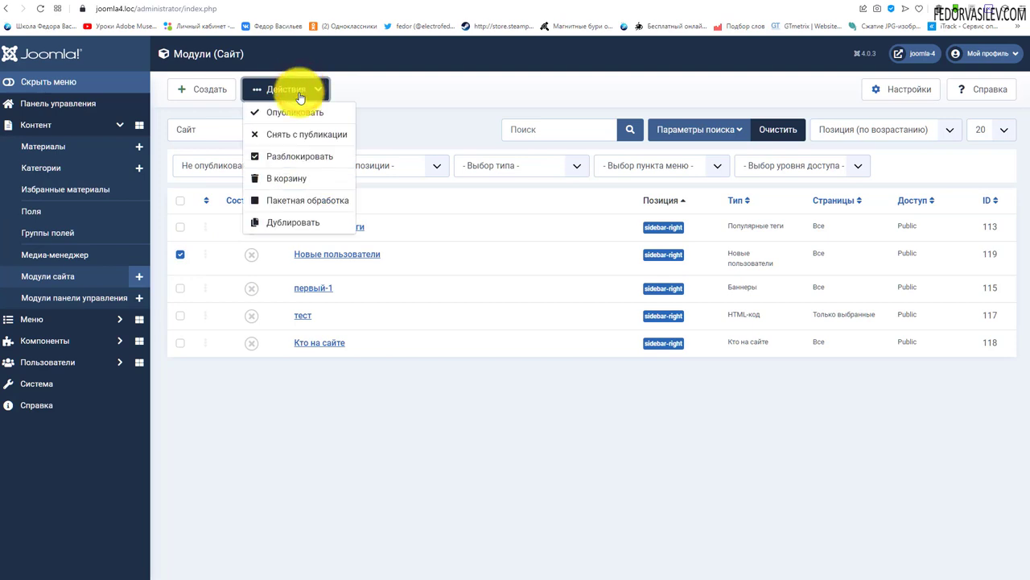
{"action": "left_click", "coordinate": [294, 178]}
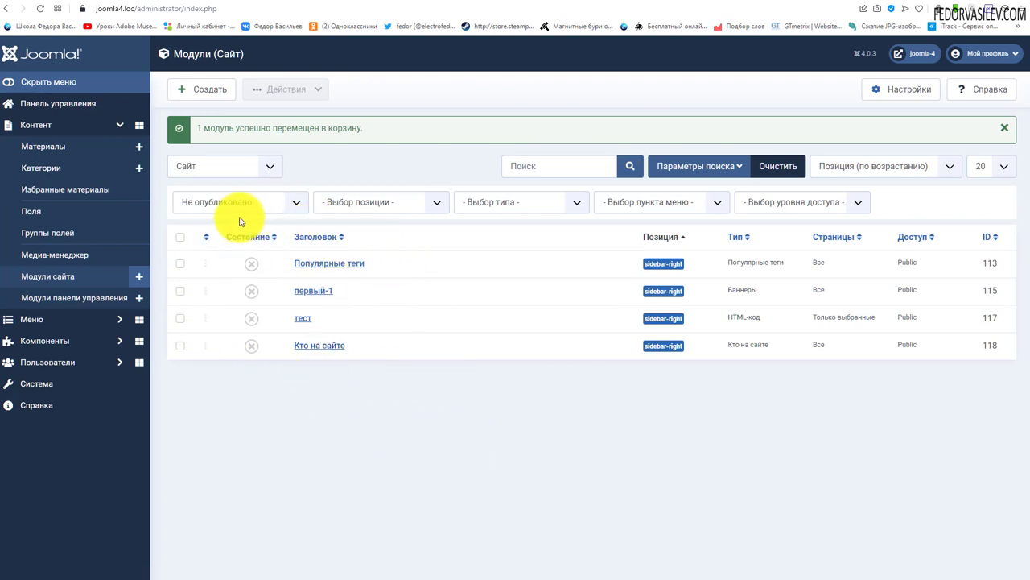
- Reset the unpublished filter and filter the site modules by the state В корзине
{"action": "left_click", "coordinate": [666, 169]}
{"action": "left_click", "coordinate": [668, 170]}
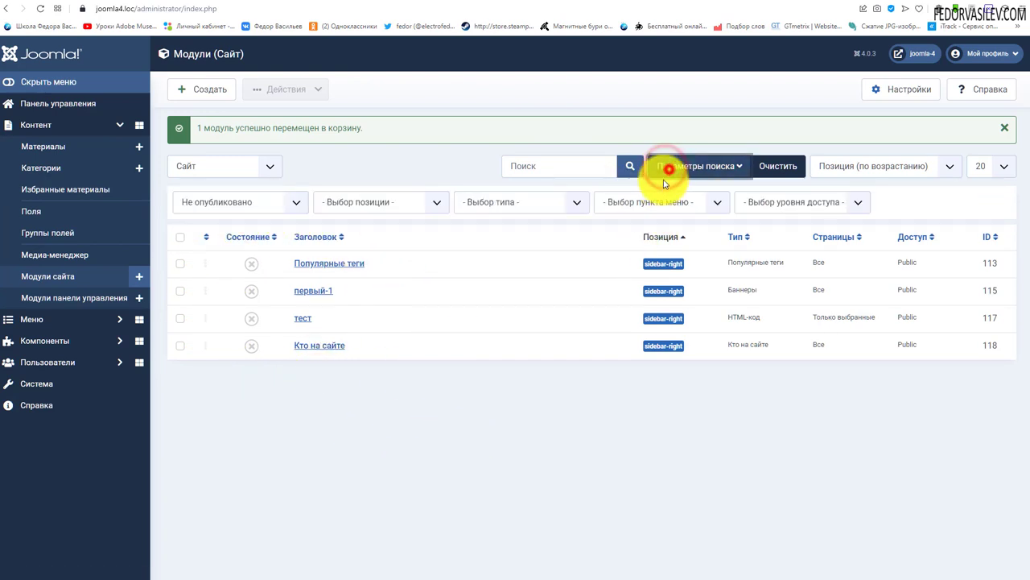
{"action": "left_click", "coordinate": [363, 205]}
{"action": "left_click", "coordinate": [363, 205]}
{"action": "left_click", "coordinate": [211, 166]}
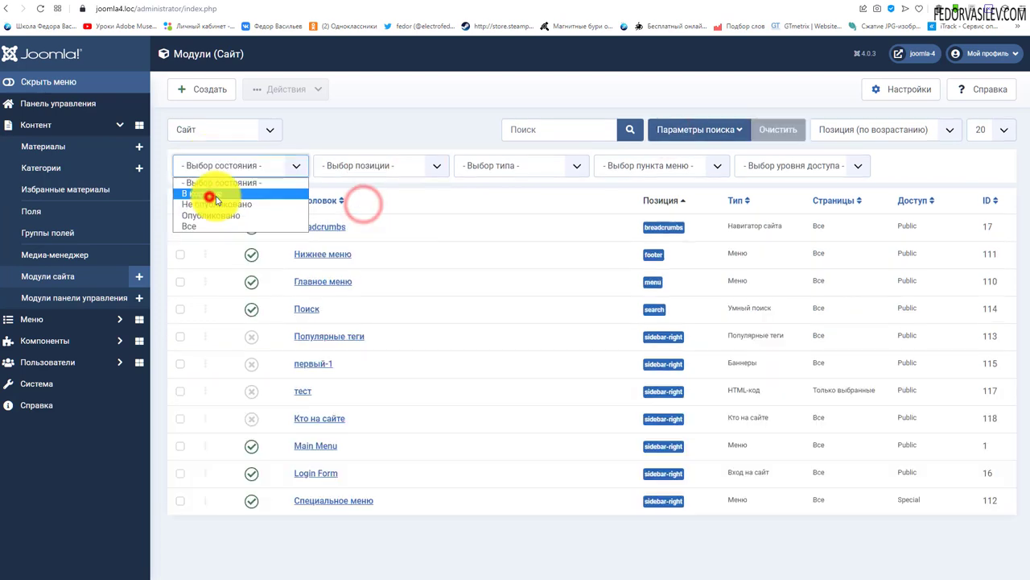
{"action": "left_click", "coordinate": [214, 198]}
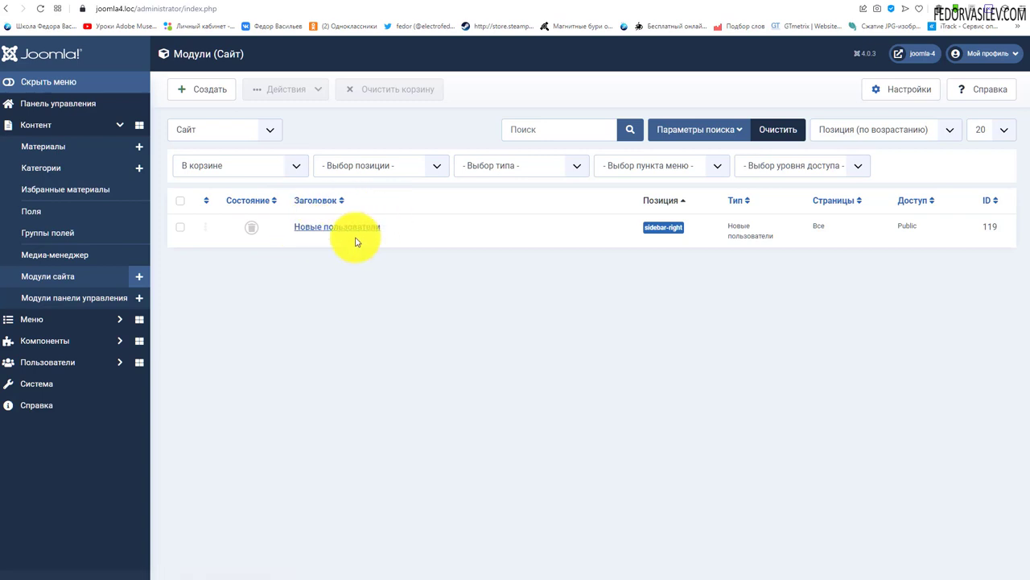
- Permanently delete the Новые пользователи module from the trash and confirm the deletion
{"action": "left_click", "coordinate": [179, 227]}
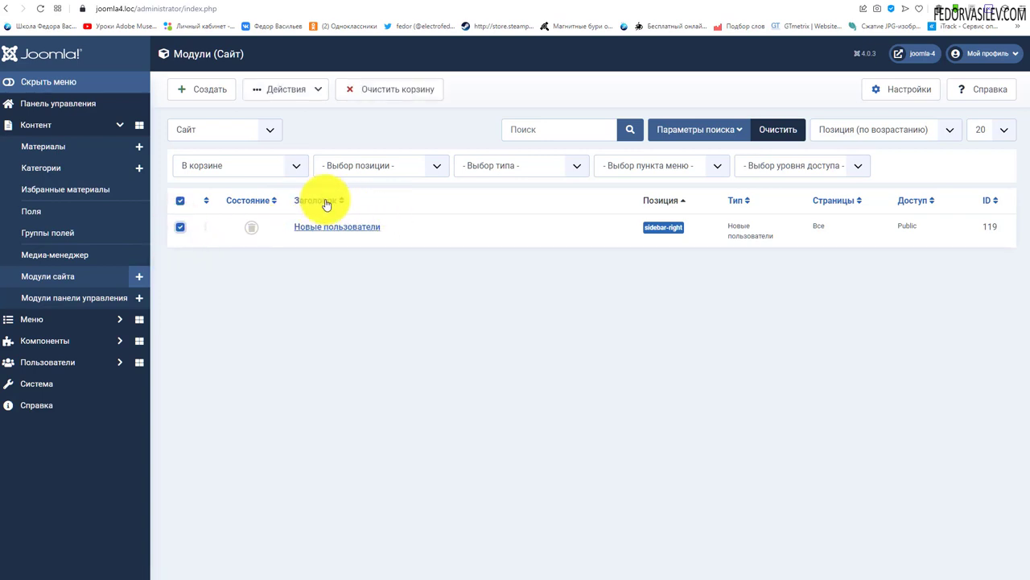
{"action": "left_click", "coordinate": [386, 95]}
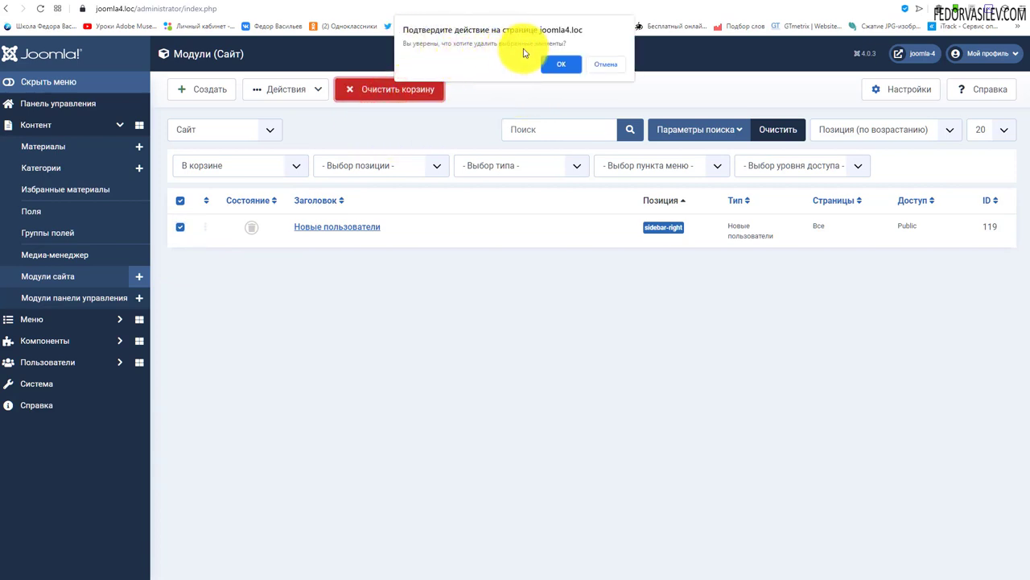
{"action": "left_click", "coordinate": [559, 64]}
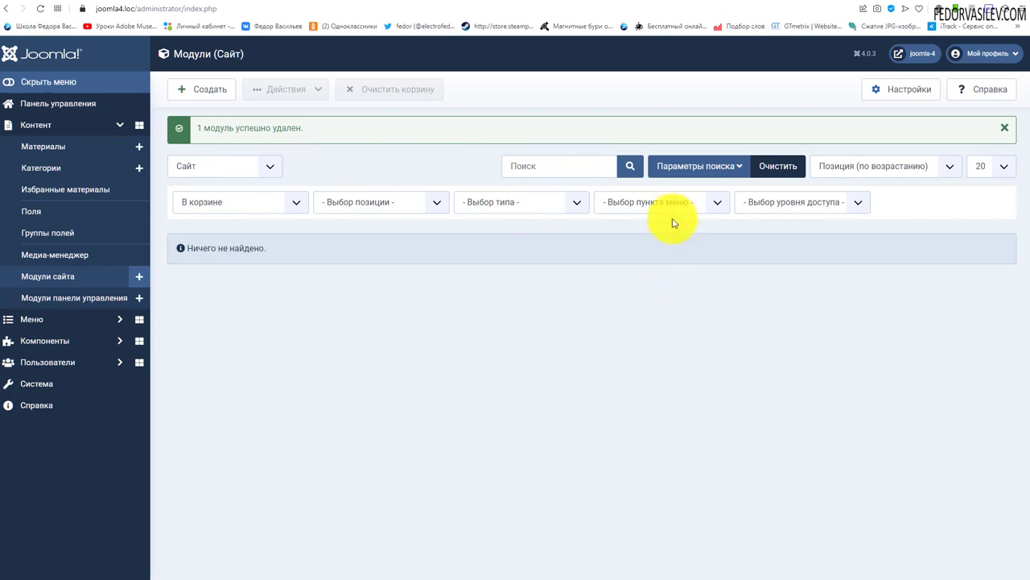
- Clear the trash filter to list all site modules again, leaving the filter options collapsed
{"action": "left_click", "coordinate": [775, 168]}
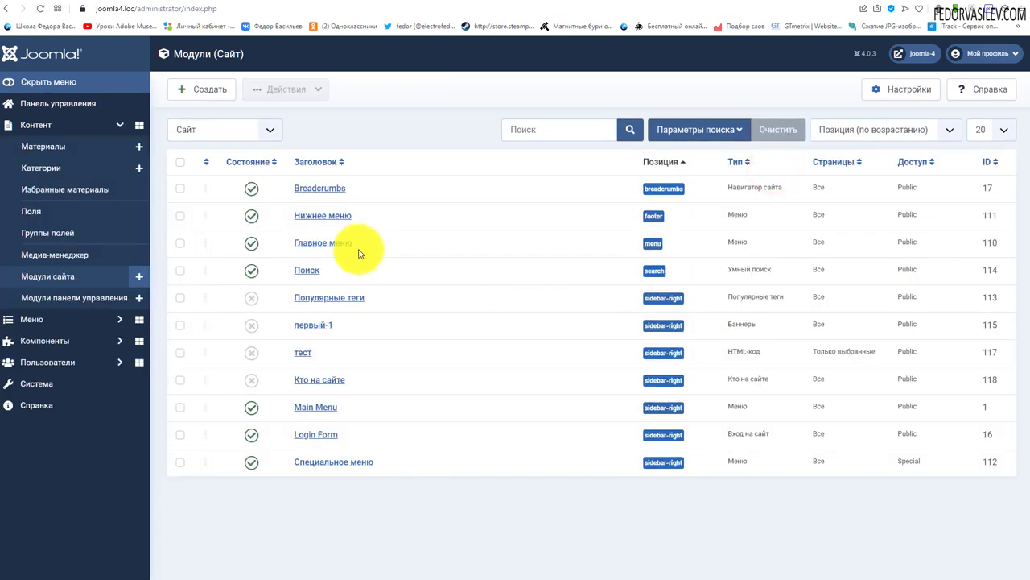
{"action": "left_click", "coordinate": [702, 139]}
{"action": "left_click", "coordinate": [683, 137]}
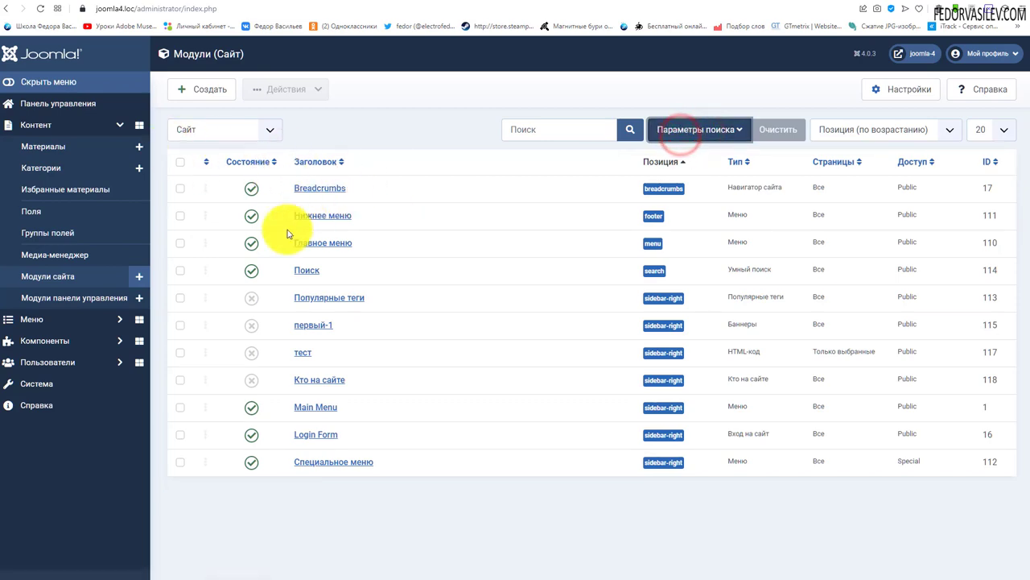